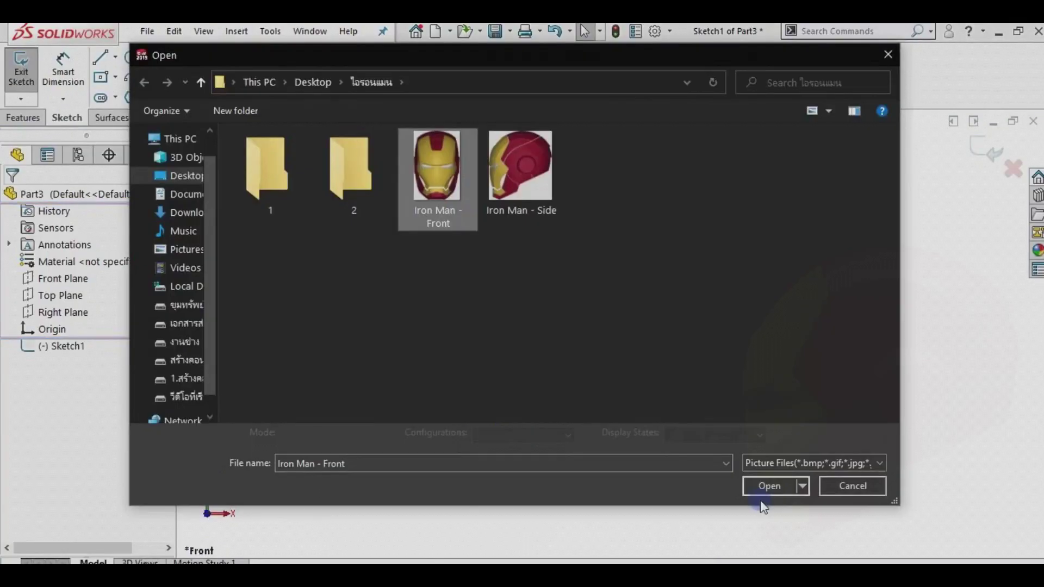
- Insert the Iron Man front image as a sketch picture with offset -100
click(766, 490)
text(-100)
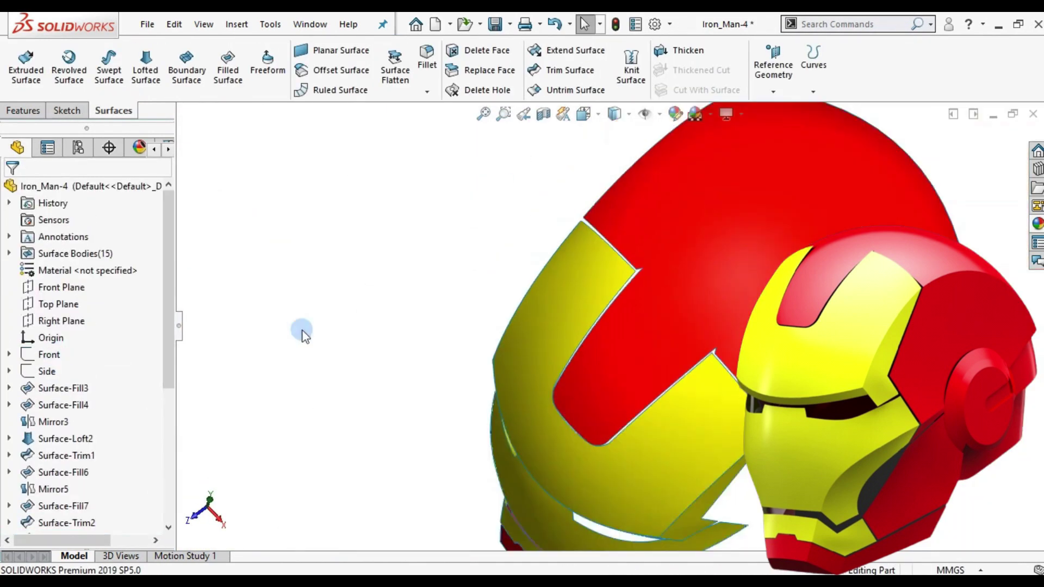
- Rotate the helmet toward a front view near the ear disc
middle_drag(302, 335, 560, 358)
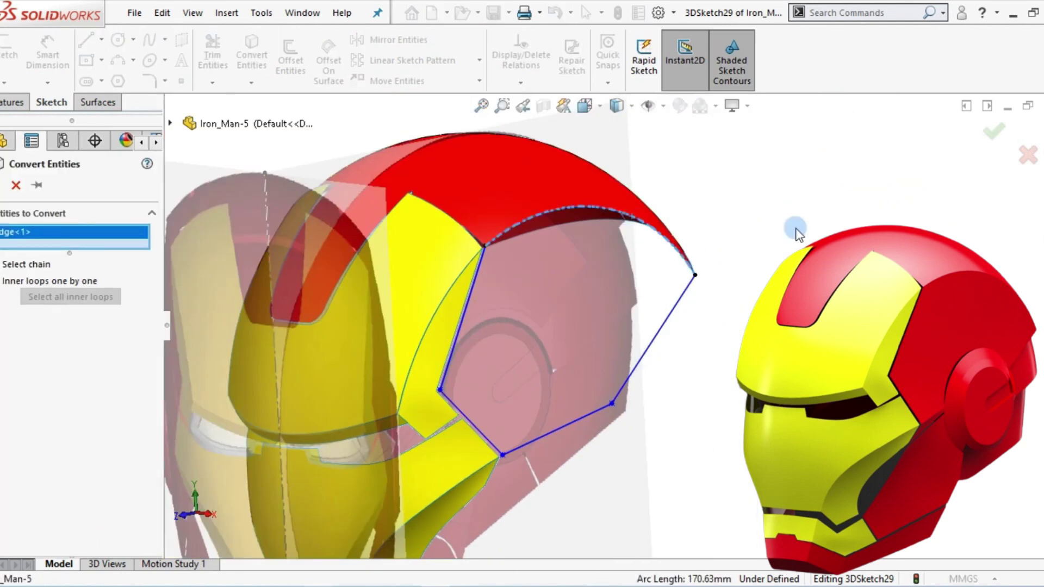
- Accept the converted sketch entities outlining the new side plate
click(994, 134)
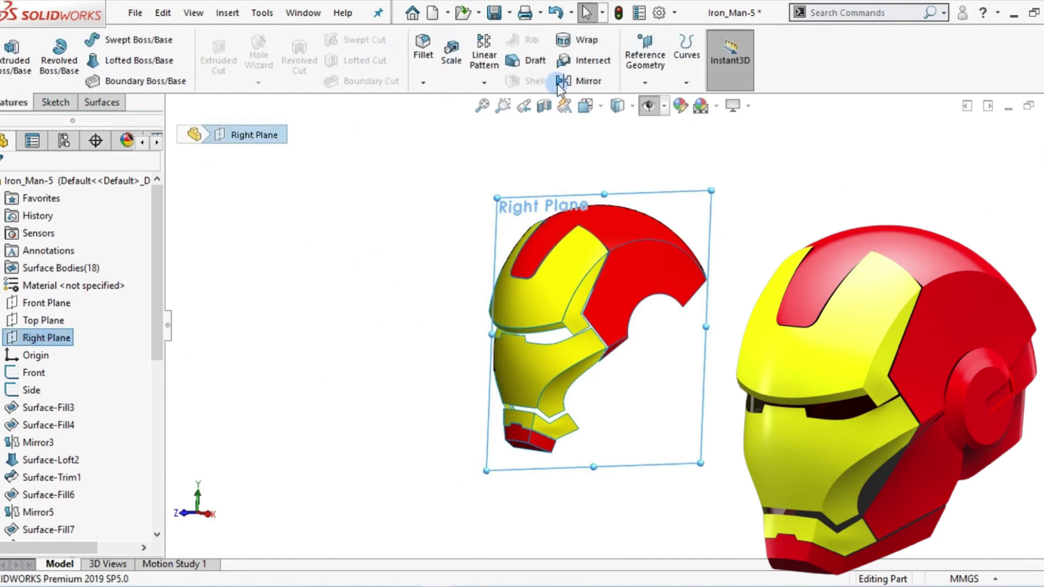
- Mirror the new side-plate fill surface across the Right Plane
click(563, 81)
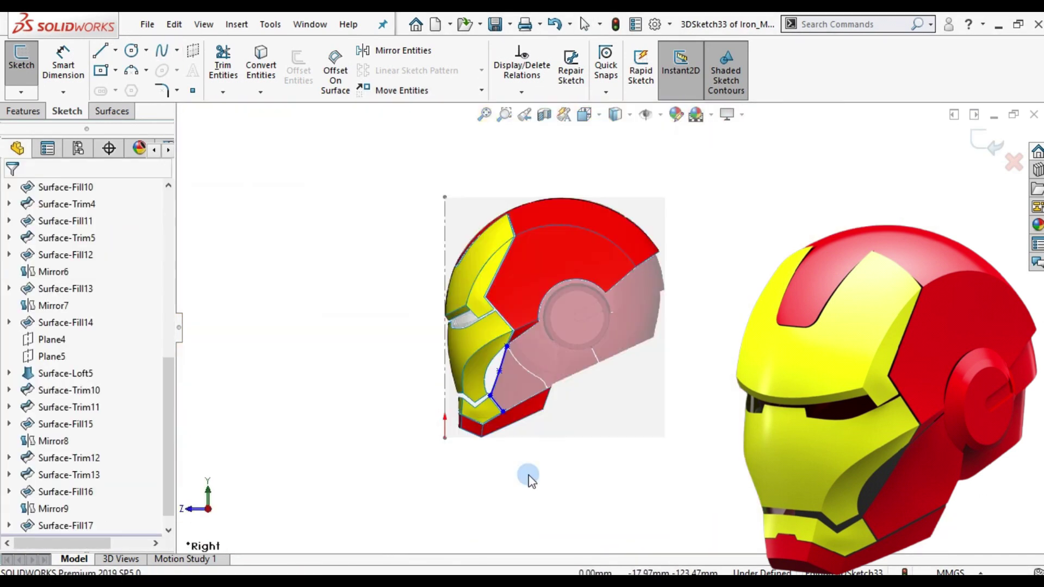
- Zoom out and place sketch points for the lower side outline
scroll(641, 300, down, 2)
key(p)
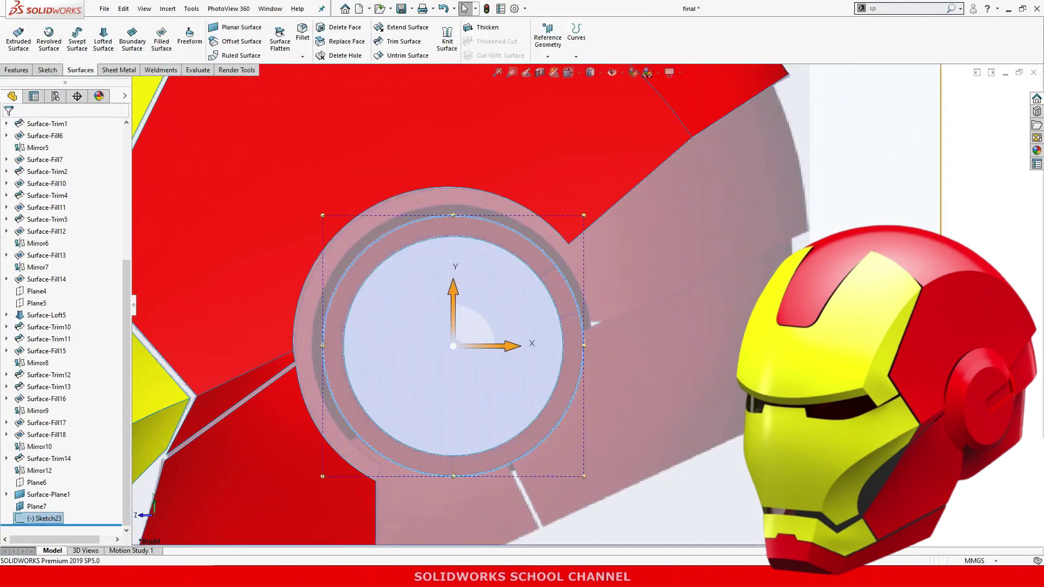
- Start a sketch on Plane7 for the ear disc detail
right_click(46, 508)
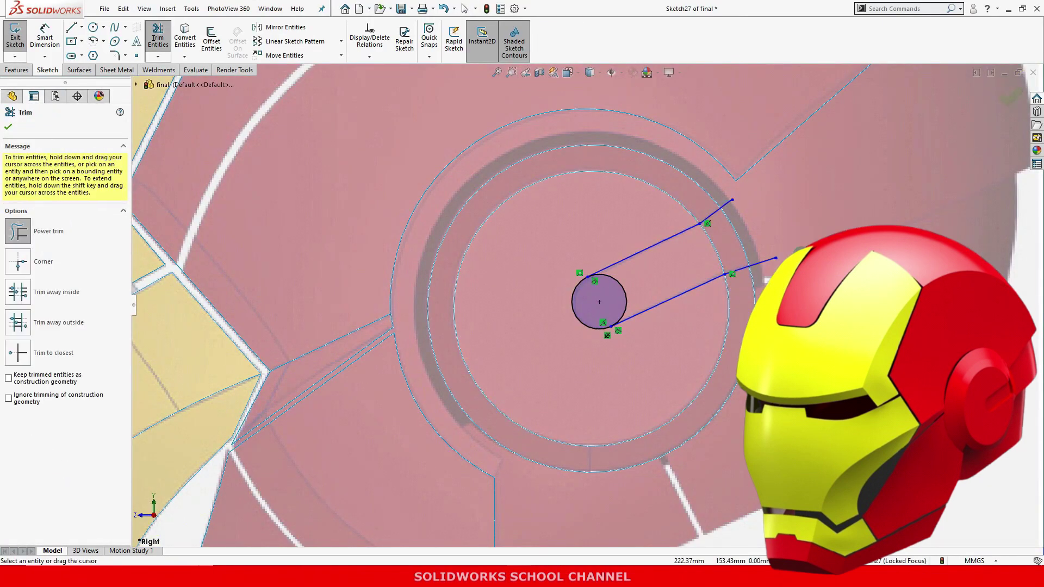